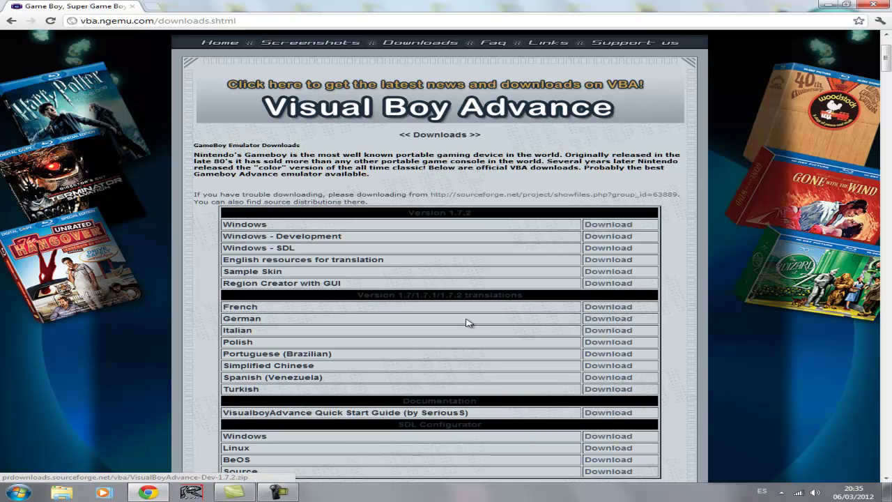
# Examine the VisualBoyAdvance downloads page for the Windows builds, translations and other available versions.
pyautogui.scroll(-1, 469, 323)
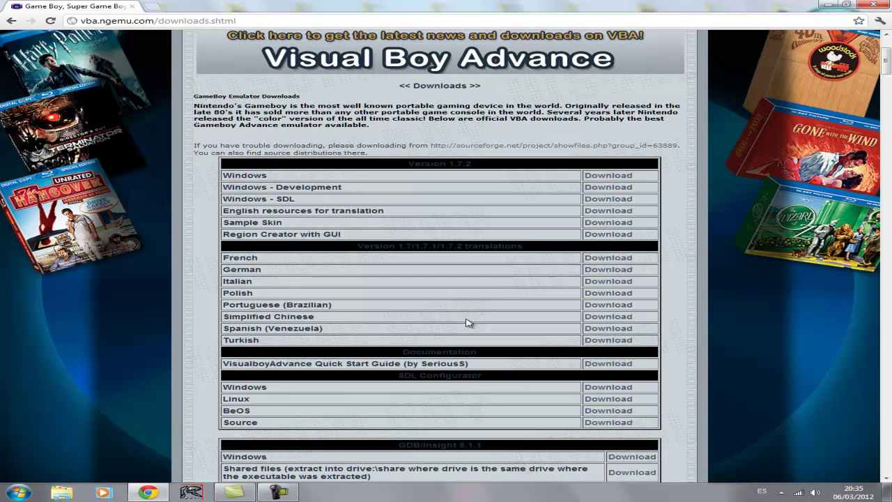
pyautogui.scroll(-1, 469, 323)
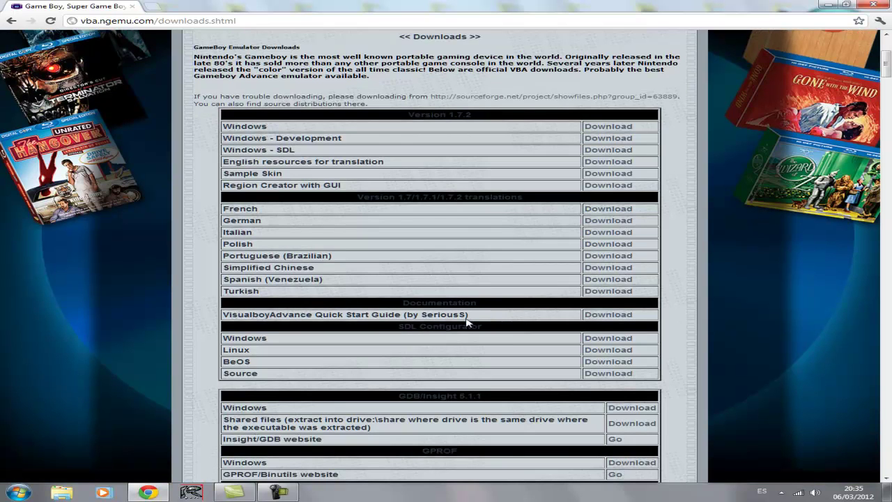
pyautogui.scroll(-2, 469, 323)
pyautogui.scroll(-2, 469, 323)
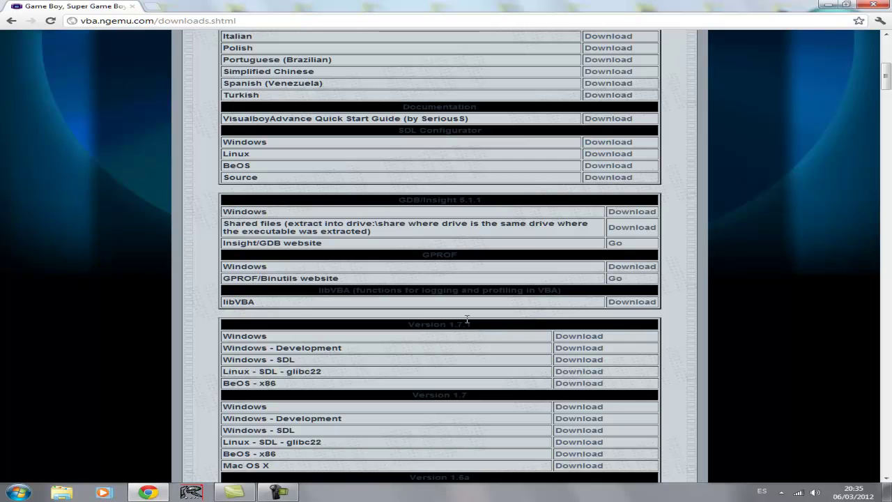
pyautogui.scroll(-1, 468, 319)
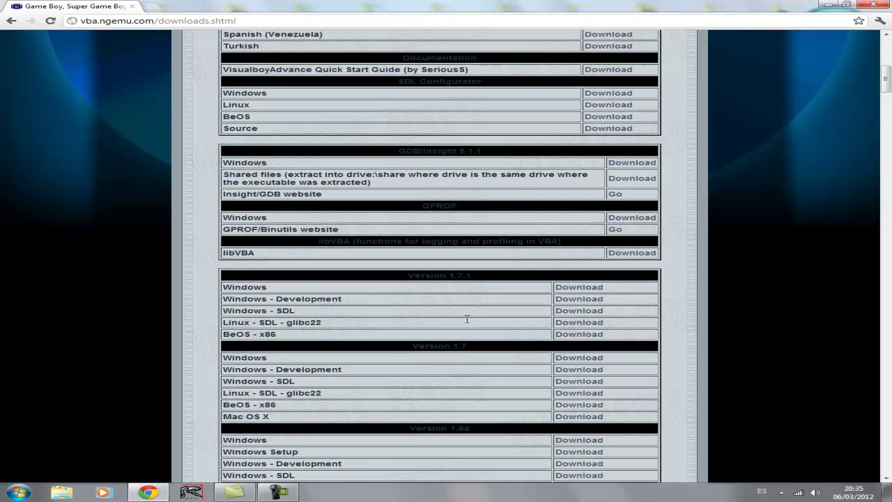
pyautogui.scroll(8, 467, 319)
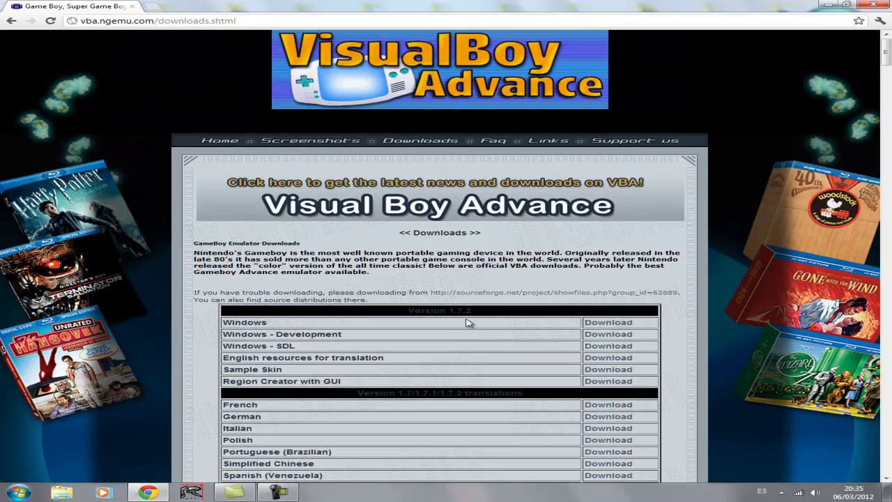
pyautogui.scroll(-5, 467, 321)
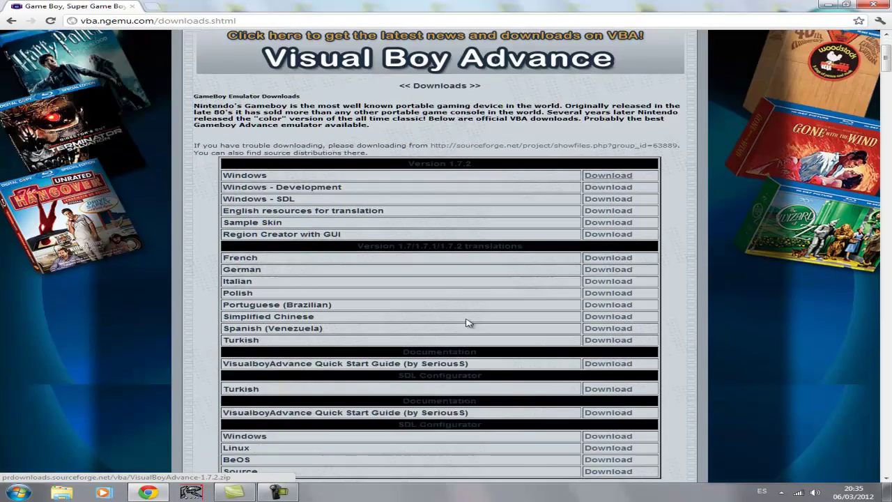
pyautogui.scroll(-1, 467, 319)
pyautogui.scroll(-1, 467, 321)
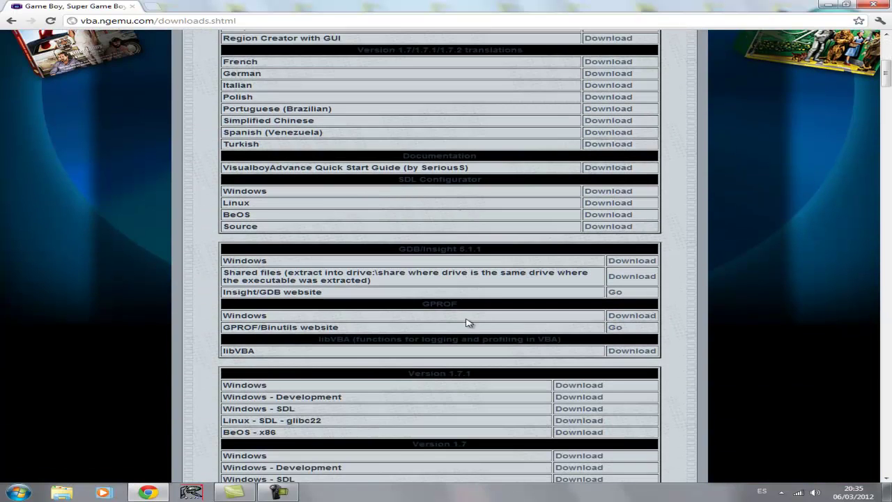
pyautogui.scroll(-1, 467, 323)
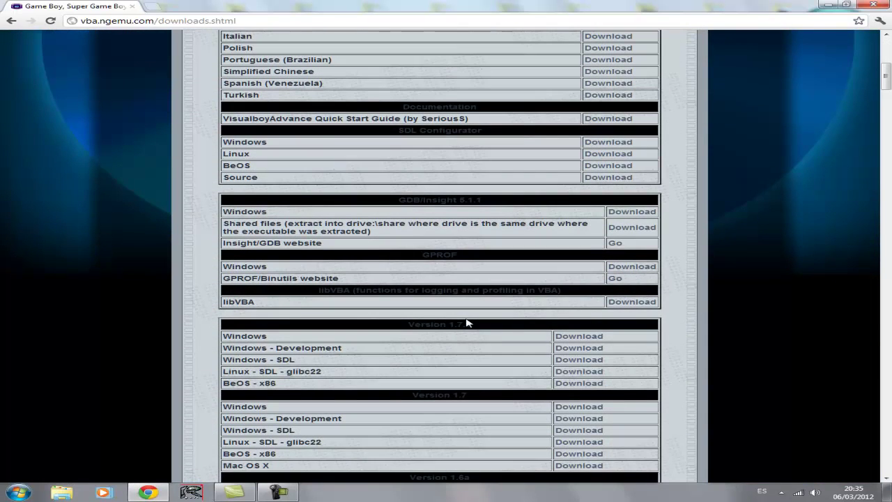
pyautogui.scroll(-1, 467, 323)
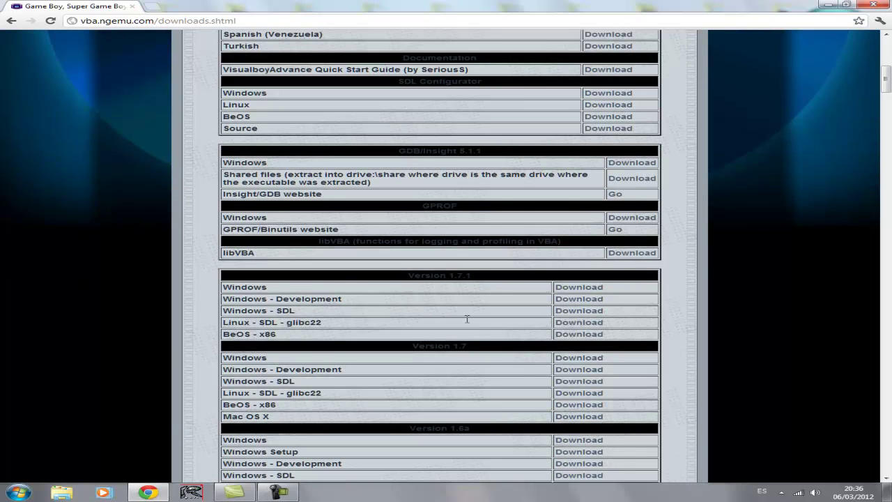
pyautogui.scroll(8, 467, 319)
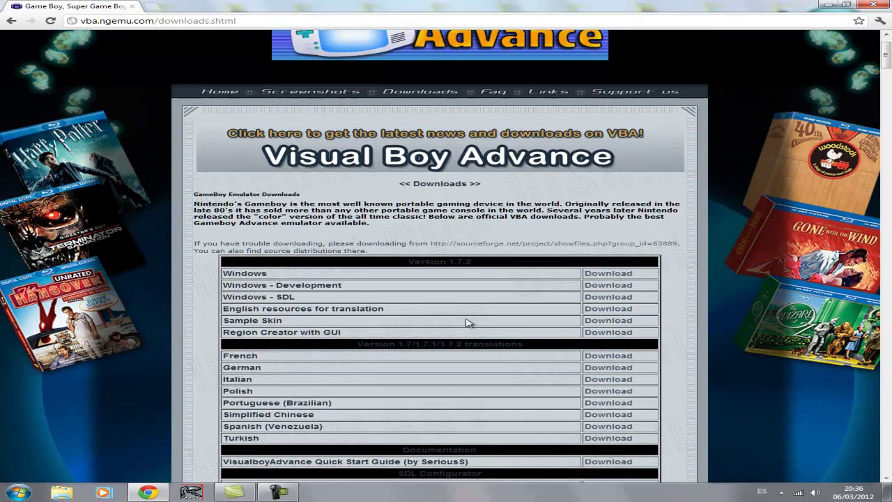
pyautogui.scroll(1, 467, 321)
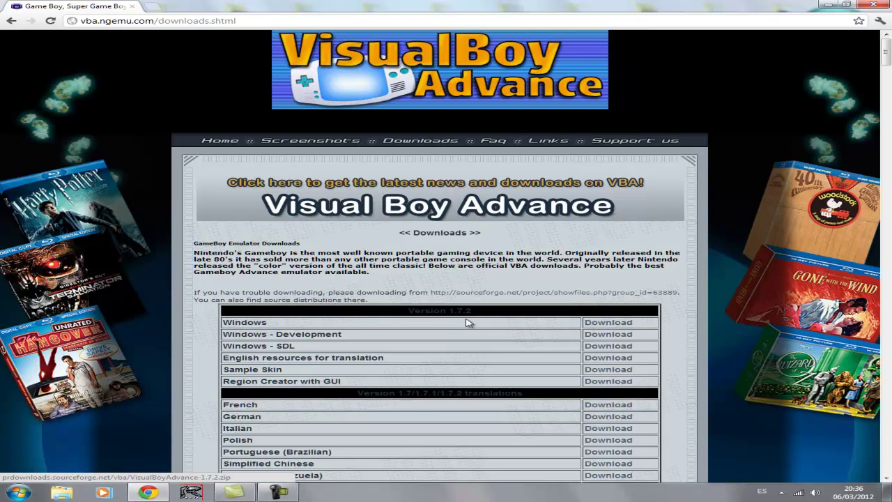
# Open the Tutorial folder on the desktop and extract the VisualBoyAdvance-1.7.2 archive directly into that folder.
pyautogui.press('super+d')
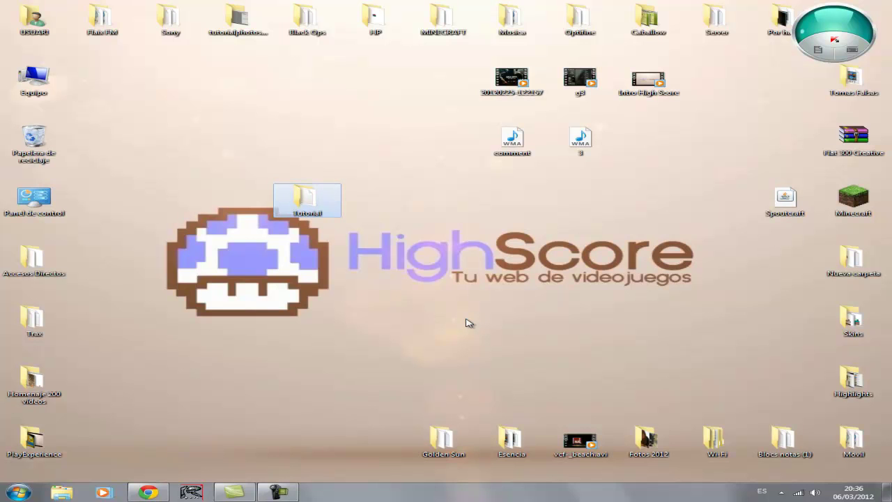
pyautogui.press('Return')
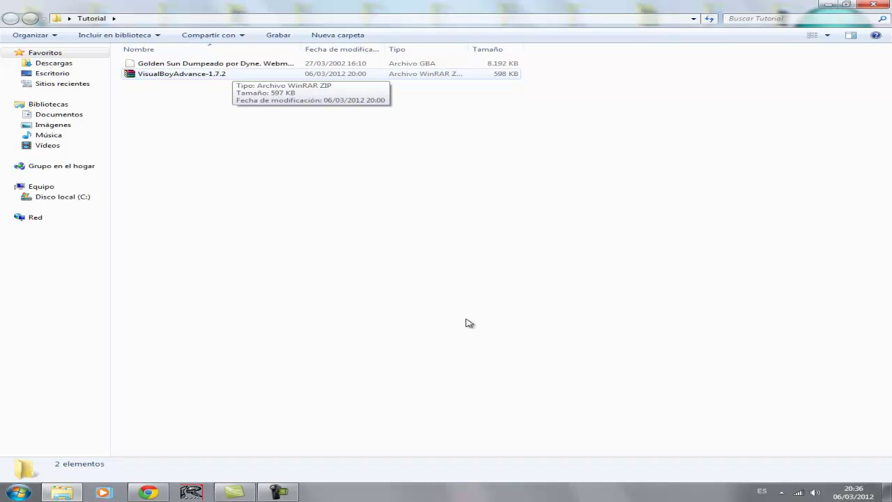
pyautogui.press('Return')
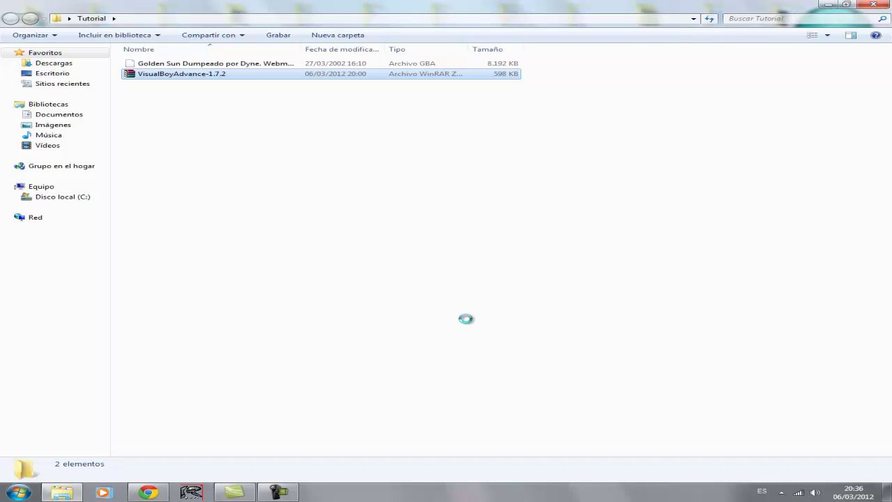
pyautogui.press('Menu')
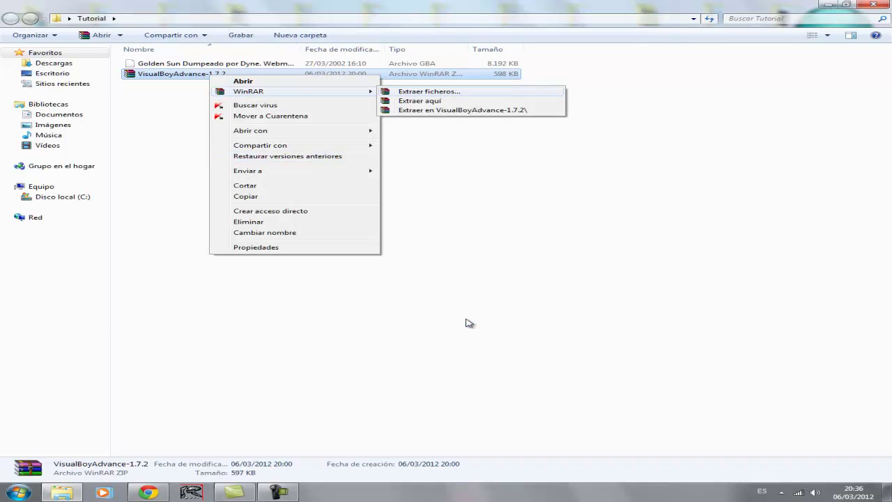
pyautogui.press('Return')
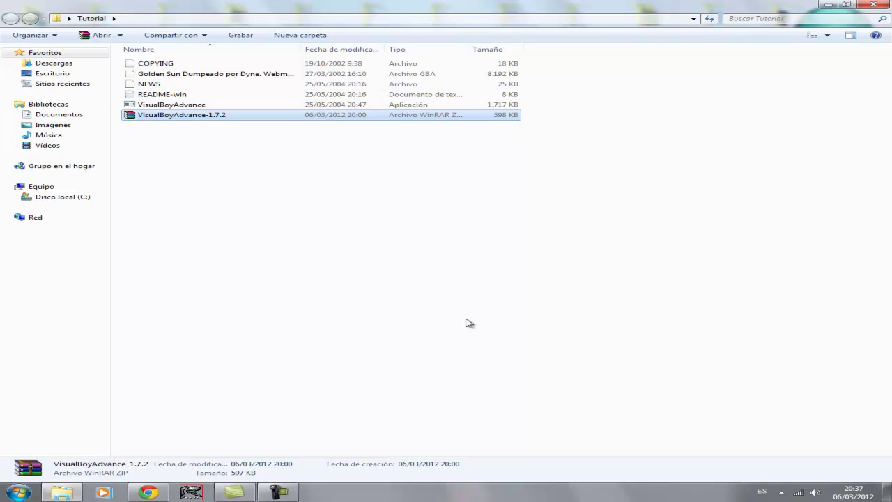
pyautogui.press('Up')
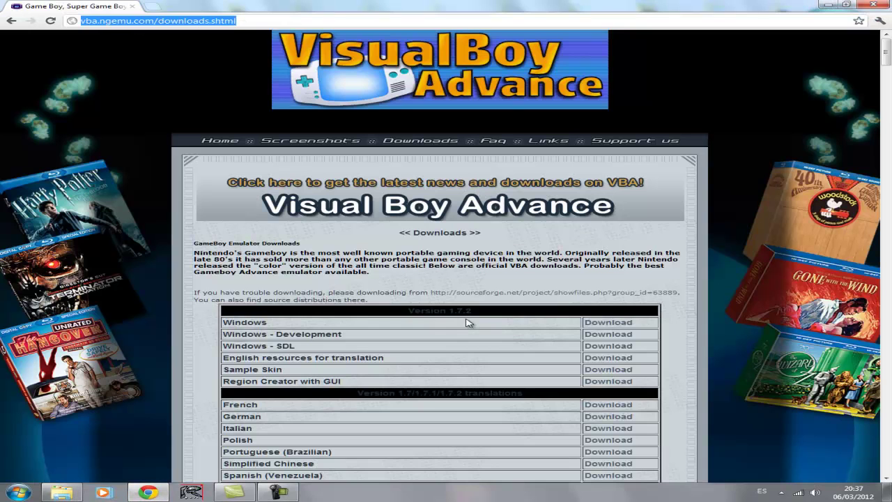
# Open google.es in the browser and search for "descargar rom golden sun".
pyautogui.write('google.es')
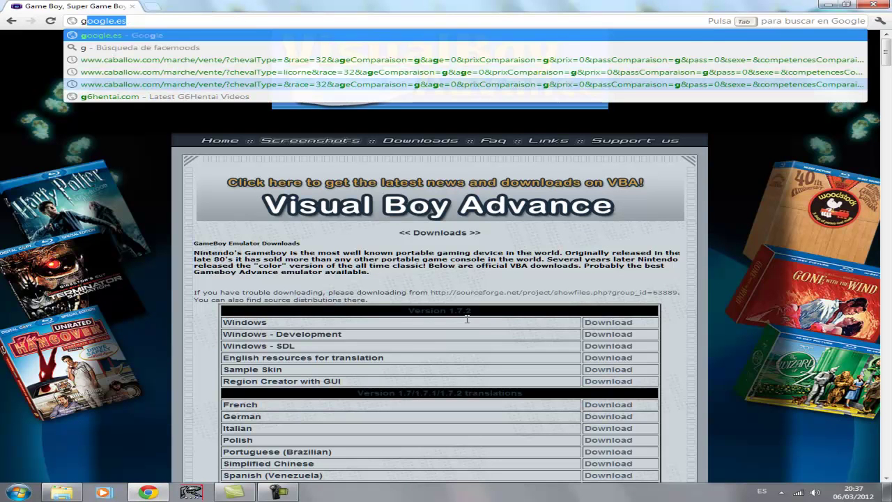
pyautogui.press('Return')
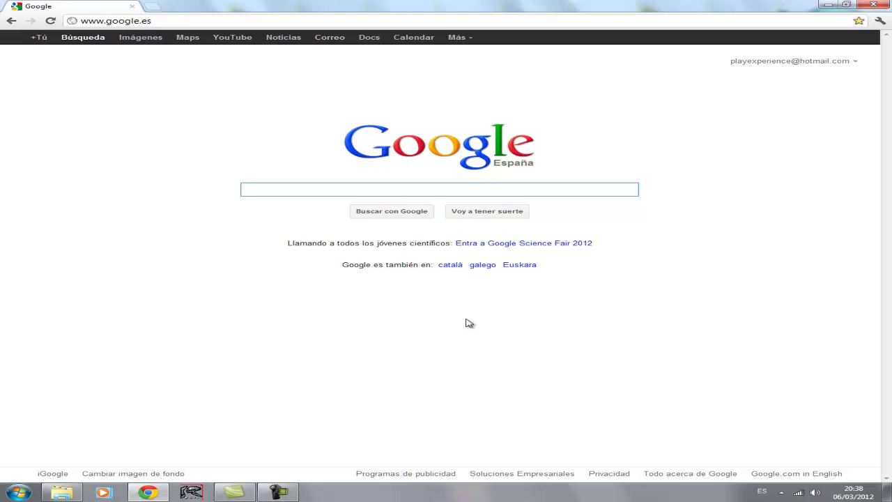
pyautogui.write('descargar ')
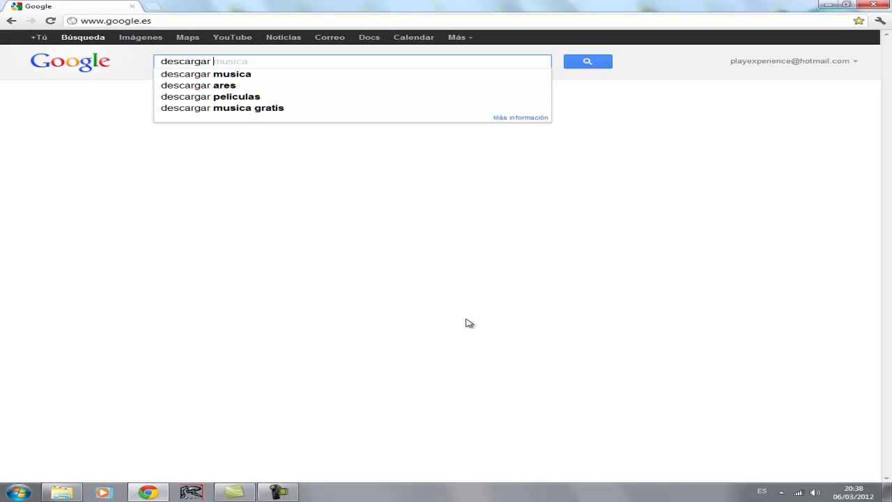
pyautogui.write('rom ')
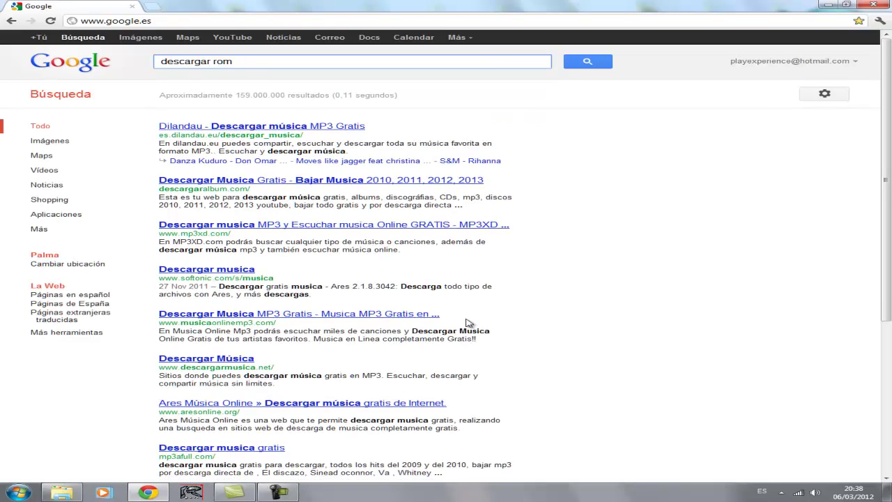
pyautogui.write('golden su')
pyautogui.press('Return')
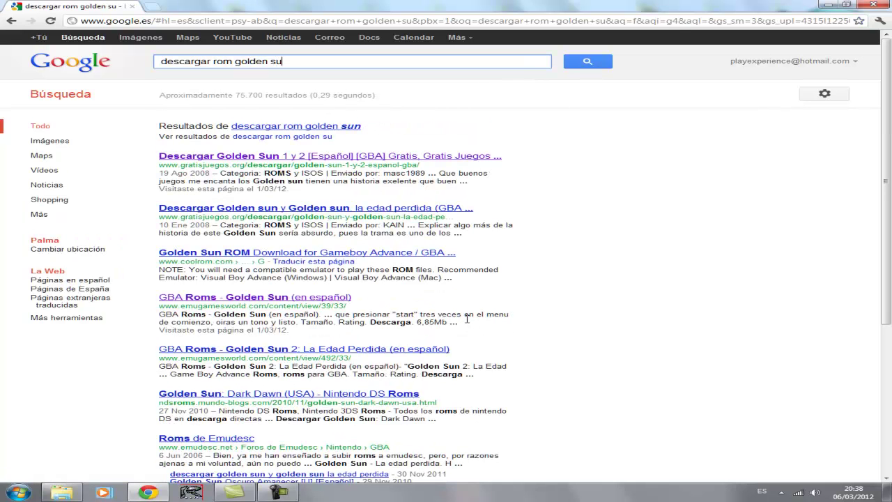
pyautogui.write('n')
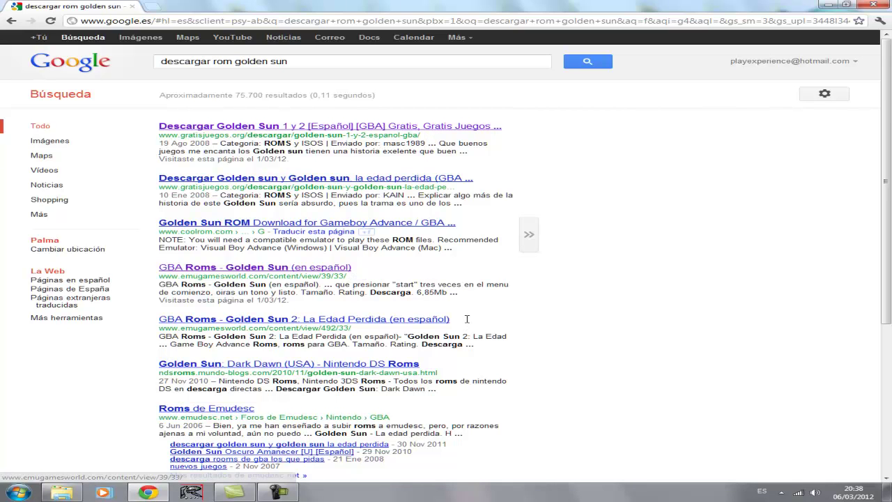
# Look through the Google results for sites offering the Golden Sun ROM.
pyautogui.scroll(-3, 469, 324)
pyautogui.scroll(-2, 469, 324)
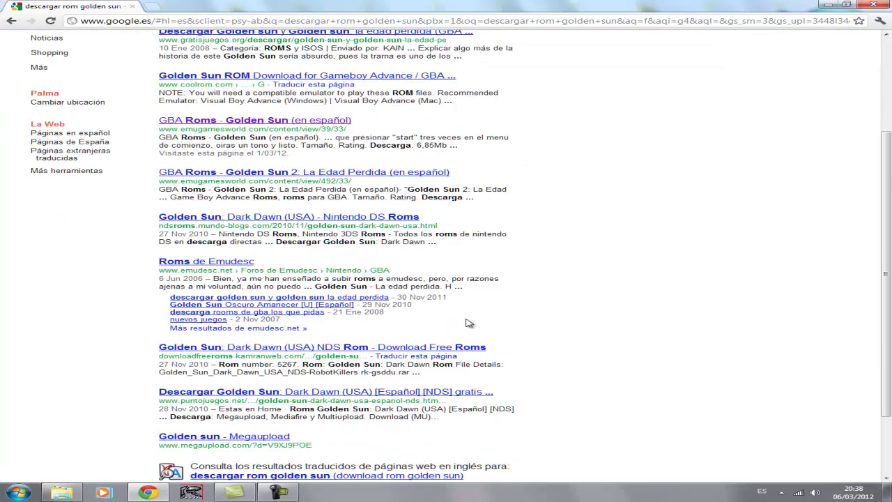
pyautogui.scroll(5, 468, 324)
pyautogui.scroll(-5, 469, 323)
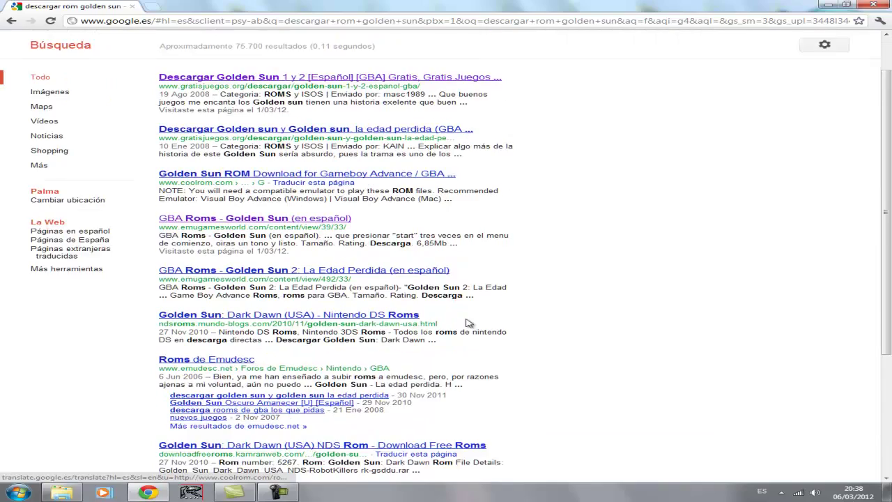
pyautogui.scroll(-5, 469, 324)
pyautogui.scroll(8, 469, 324)
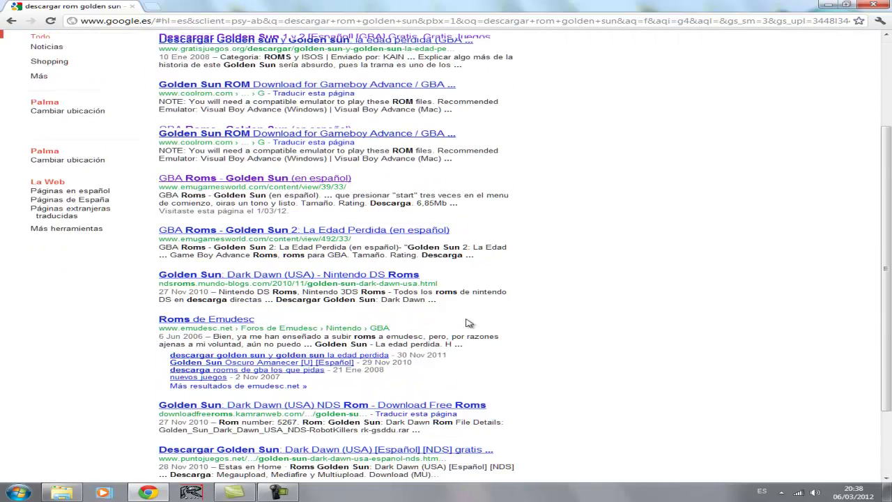
pyautogui.scroll(1, 468, 323)
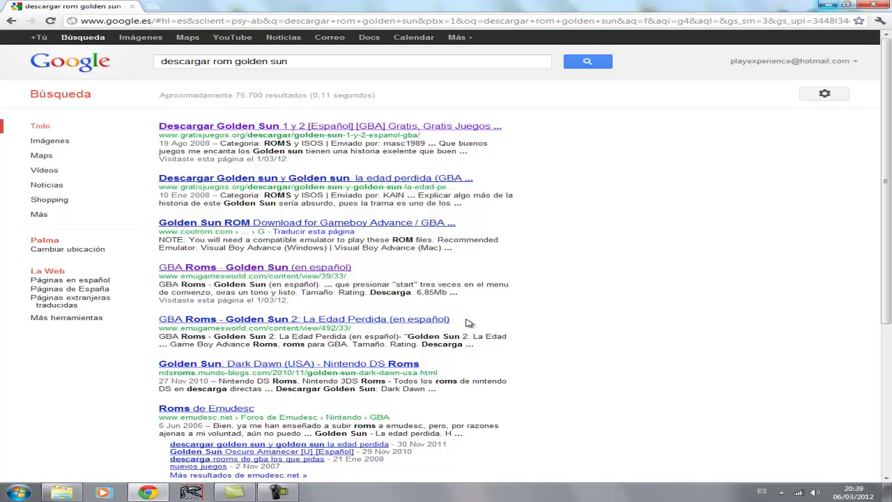
# Switch back to the Tutorial folder, point out the Golden Sun GBA file, and launch the VisualBoyAdvance application.
pyautogui.hotkey('alt', 'Tab')
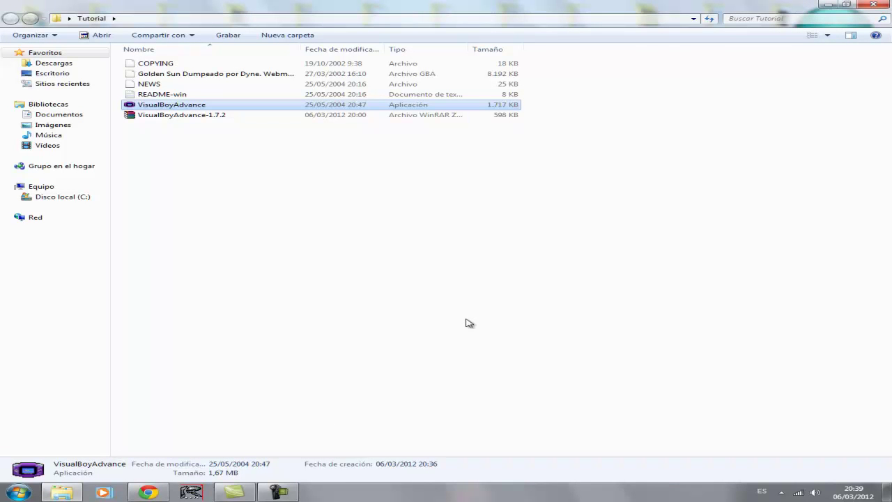
pyautogui.press('Up')
pyautogui.press('Up')
pyautogui.press('Up')
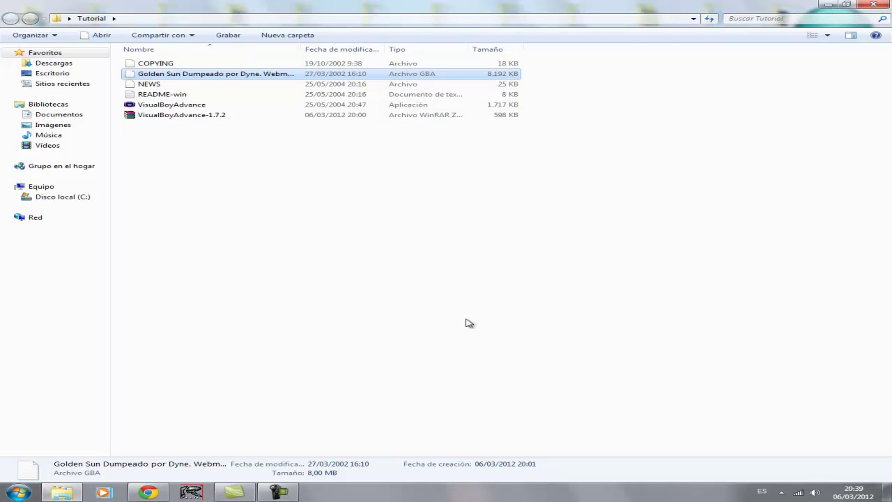
pyautogui.press('v')
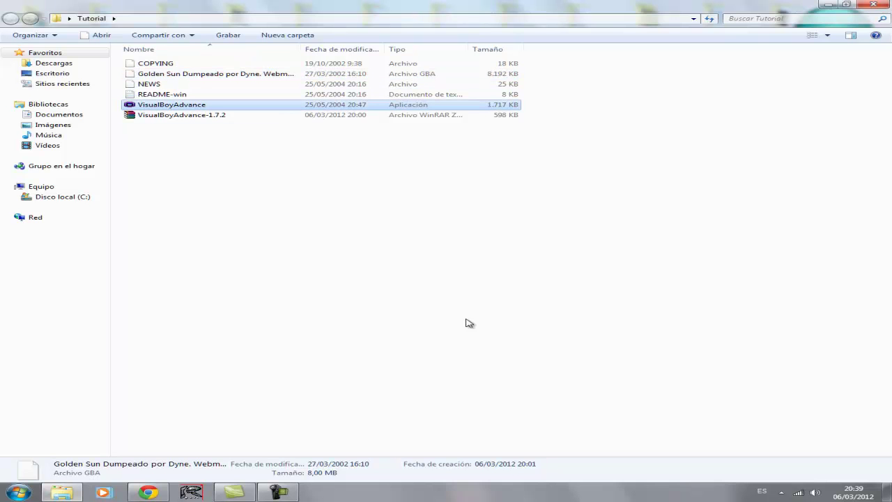
pyautogui.press('Return')
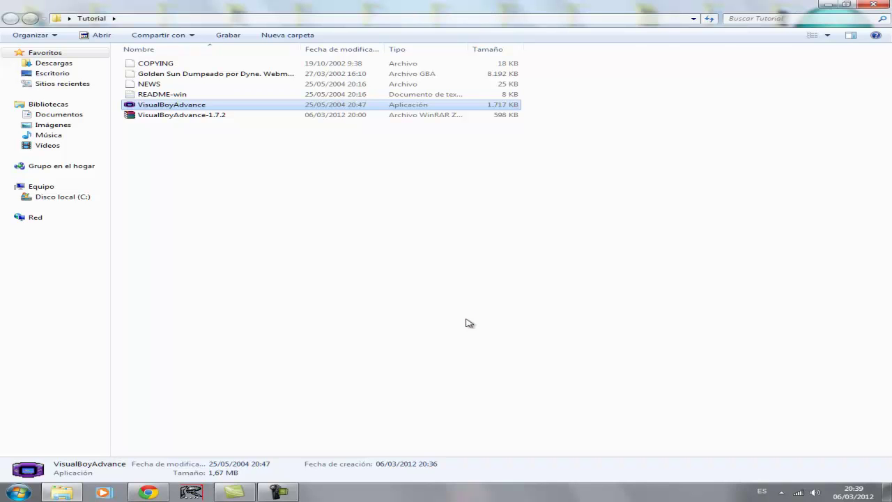
pyautogui.press('Return')
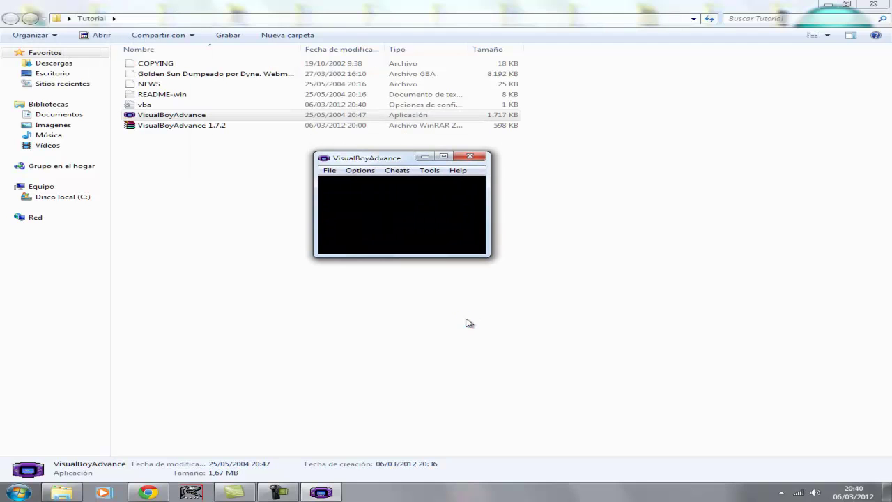
# Enlarge the emulator's video display to three times its original size.
pyautogui.hotkey('alt', 'o')
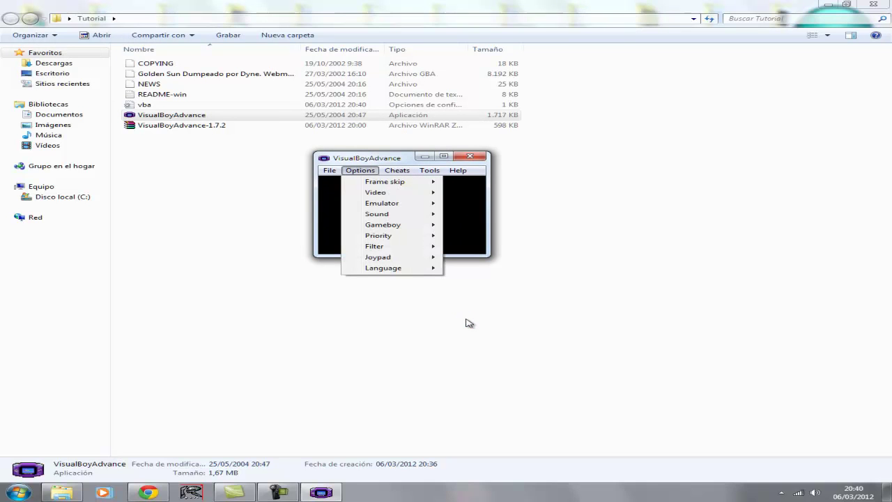
pyautogui.press('Down')
pyautogui.press('Down')
pyautogui.press('Down')
pyautogui.press('Right')
pyautogui.press('Left')
pyautogui.press('Up')
pyautogui.press('Right')
pyautogui.press('Down')
pyautogui.press('Down')
pyautogui.press('Down')
pyautogui.press('Down')
pyautogui.press('Return')
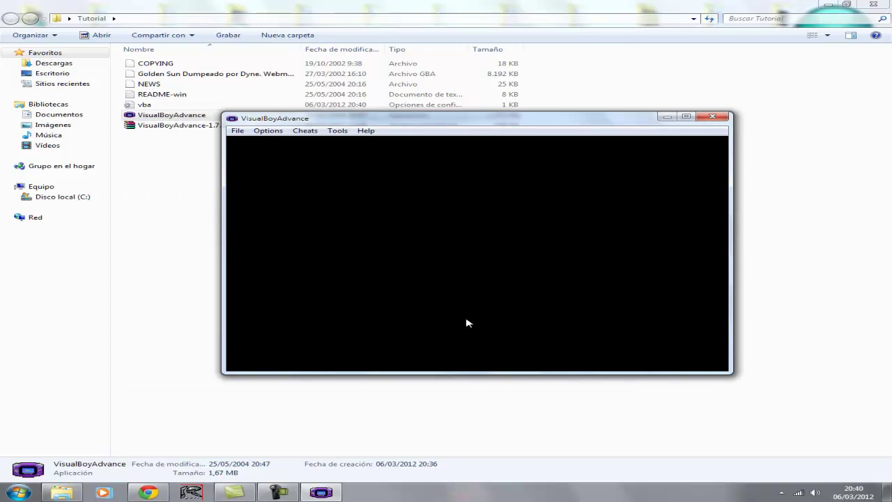
# Open the Golden Sun GBA ROM from the Tutorial folder in the emulator.
pyautogui.hotkey('alt', 'f')
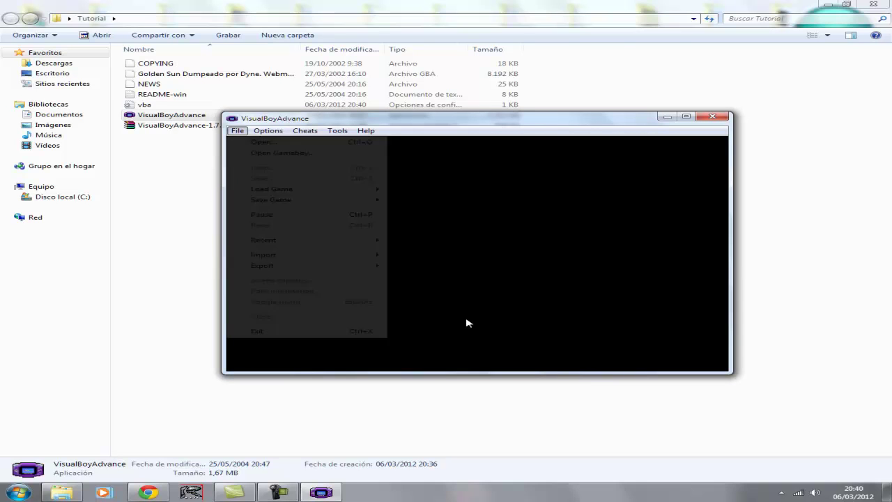
pyautogui.press('Up')
pyautogui.press('Return')
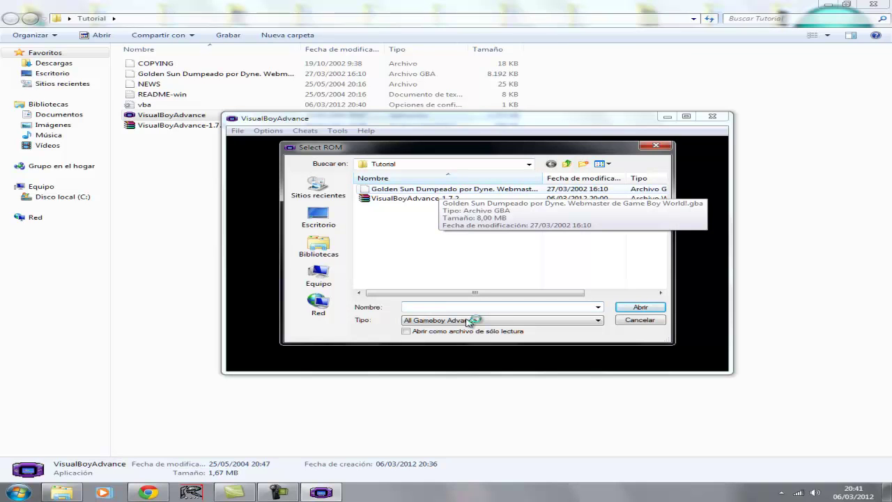
pyautogui.click(446, 189)
pyautogui.press('Tab')
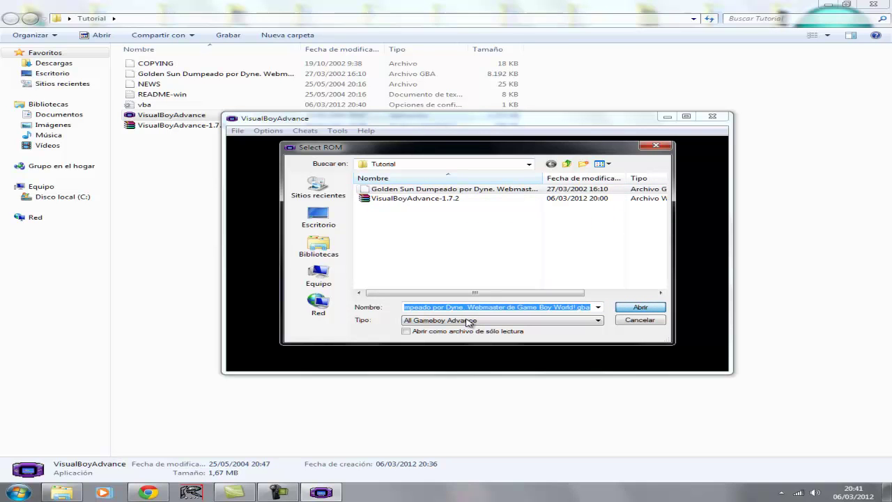
pyautogui.press('Return')
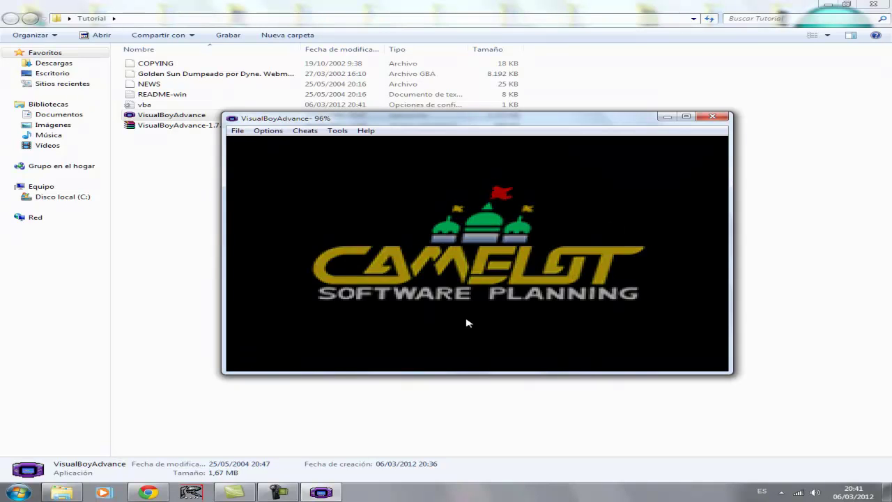
# Examine the emulator's Save Game options, going through the oldest-slot entry and the ten numbered save slots.
pyautogui.hotkey('alt', 'o')
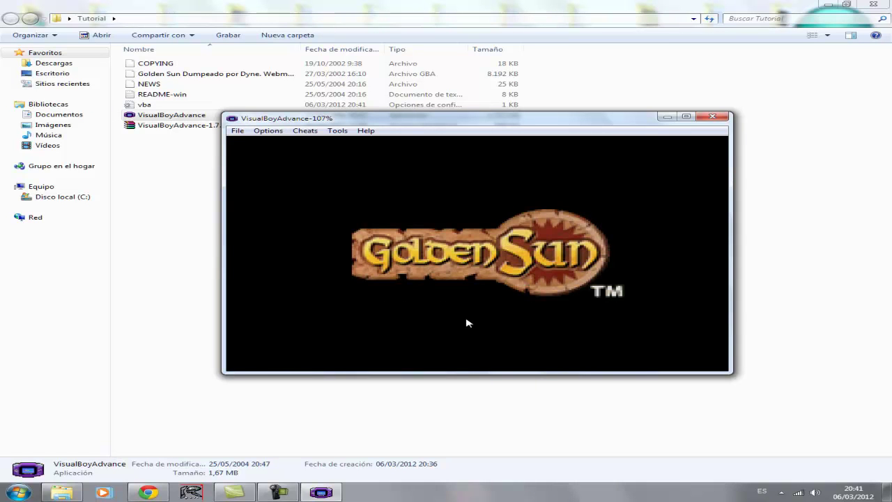
pyautogui.press('Left')
pyautogui.press('Down')
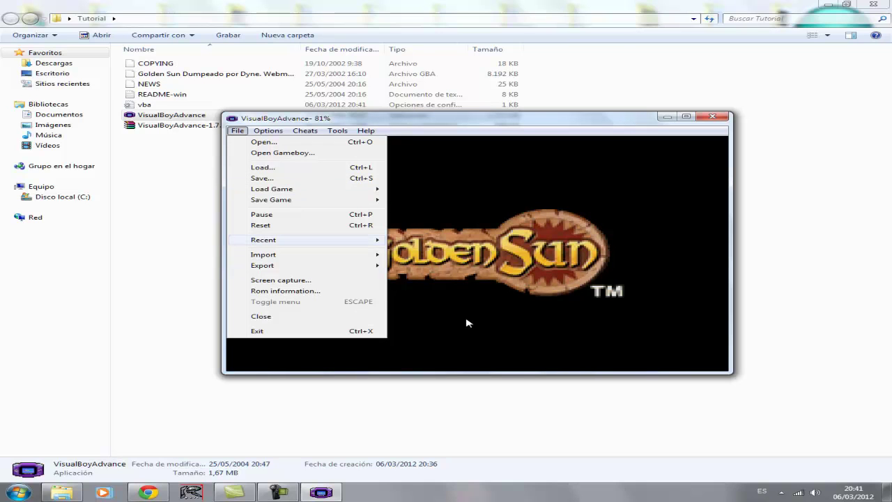
pyautogui.press('Up')
pyautogui.press('Up')
pyautogui.press('Up')
pyautogui.press('Right')
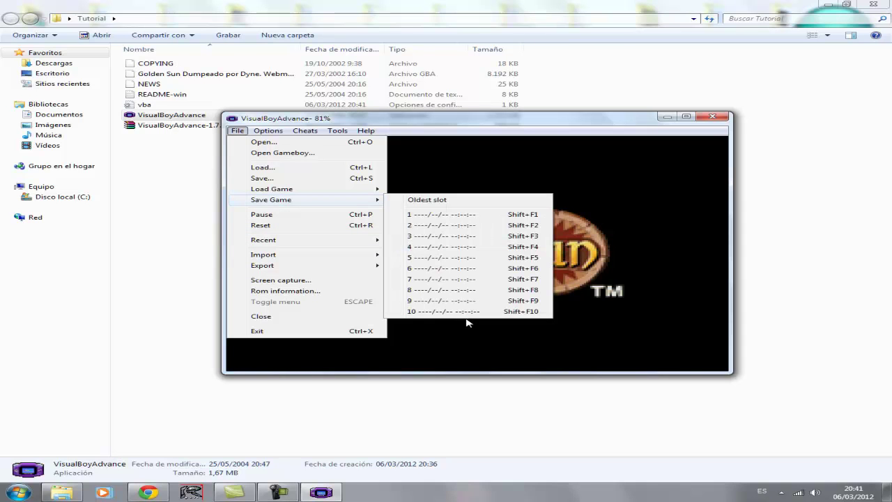
pyautogui.press('Down')
pyautogui.press('Down')
pyautogui.press('Down')
pyautogui.press('Down')
pyautogui.press('Down')
pyautogui.press('Down')
pyautogui.press('Down')
pyautogui.press('Down')
pyautogui.press('Down')
pyautogui.press('Down')
pyautogui.press('Down')
pyautogui.press('Down')
pyautogui.press('Down')
pyautogui.press('Down')
pyautogui.press('Up')
pyautogui.press('Up')
# Examine the emulator's Load Game options, including the most recent entry and the numbered load slots.
pyautogui.press('Left')
pyautogui.press('Up')
pyautogui.press('Right')
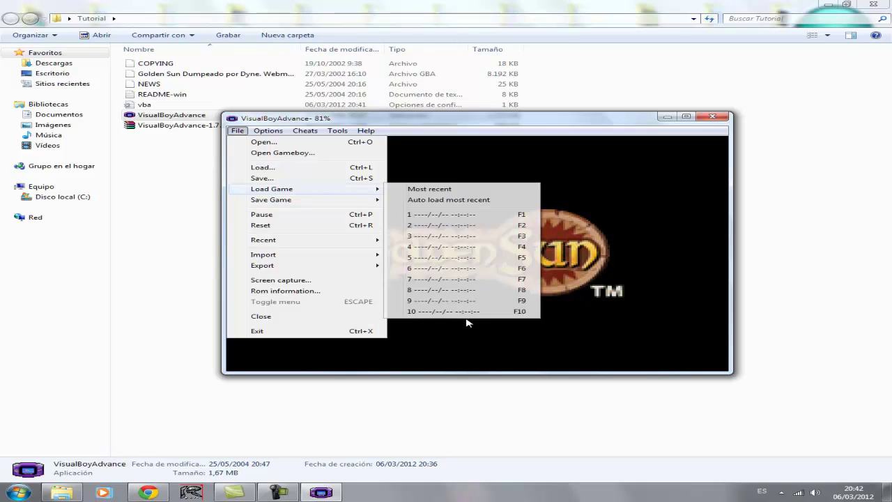
pyautogui.press('Down')
pyautogui.press('Down')
pyautogui.press('Down')
pyautogui.press('Down')
pyautogui.press('Down')
pyautogui.press('Down')
pyautogui.press('Down')
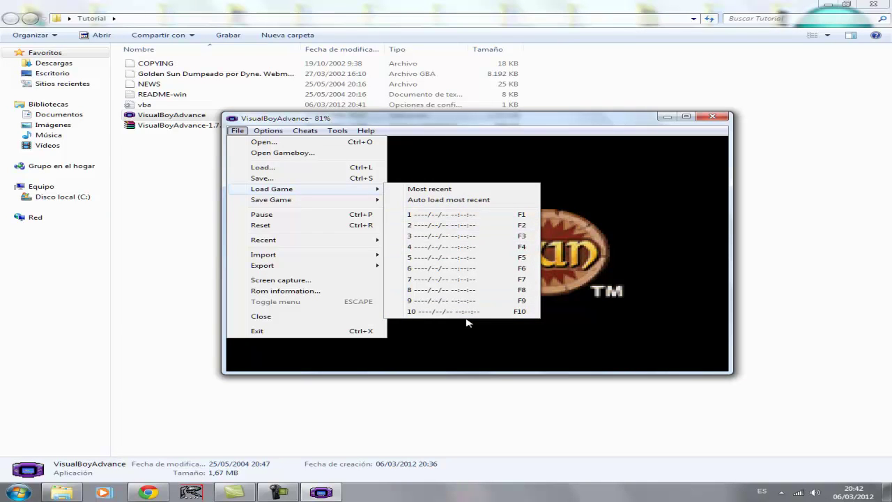
# Close the emulator and the Tutorial folder window.
pyautogui.hotkey('alt', 'F4')
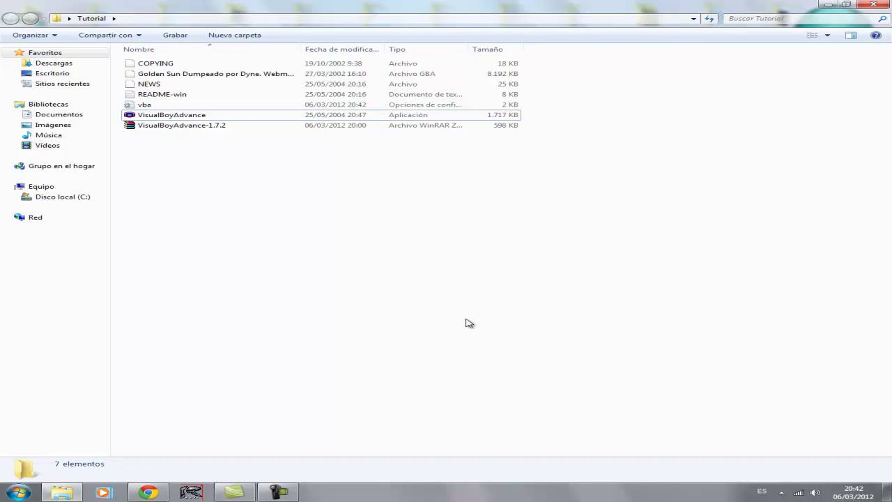
pyautogui.hotkey('alt', 'F4')
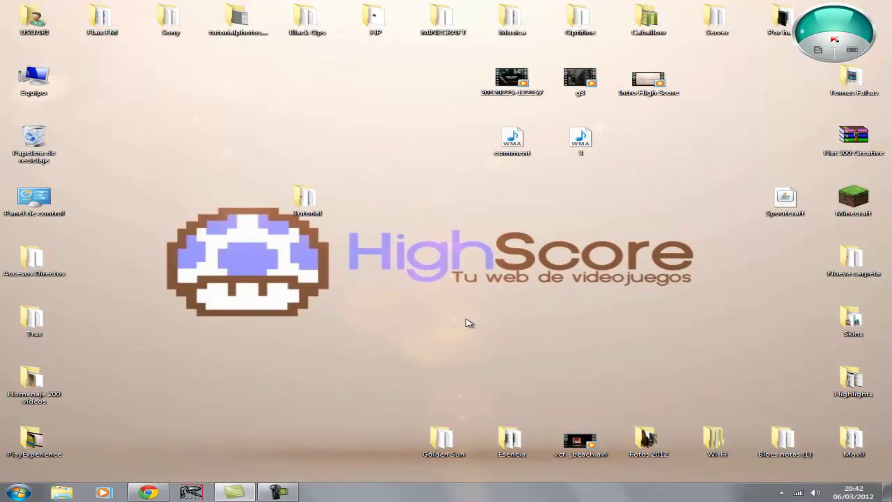
# Switch to the Chrome browser and go to youtube.com in the tab with the ROM search.
pyautogui.hotkey('alt', 'Tab')
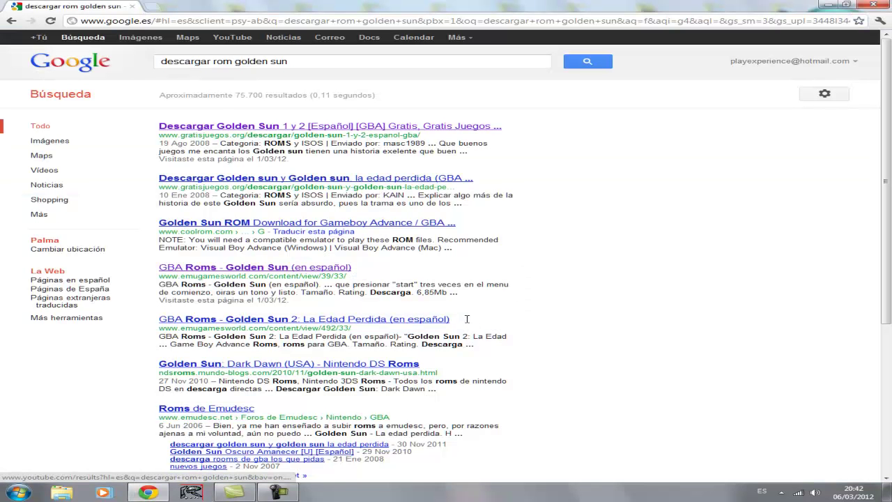
pyautogui.hotkey('ctrl', 'l')
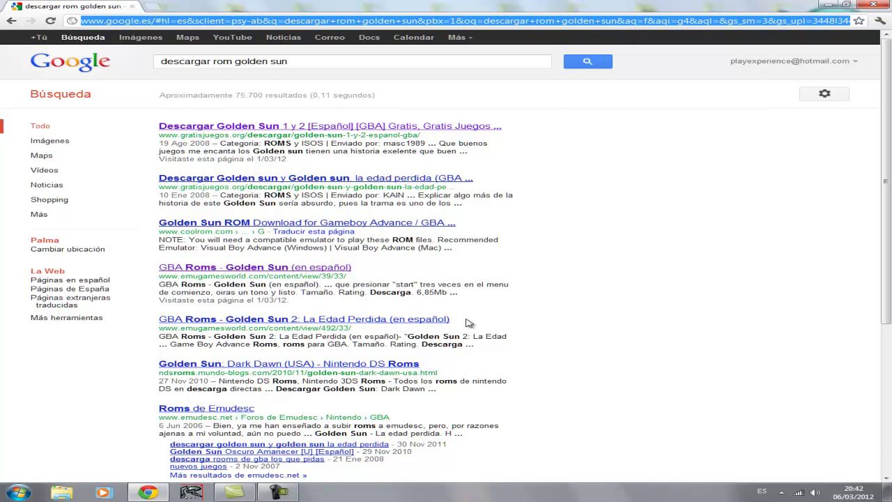
pyautogui.write('y')
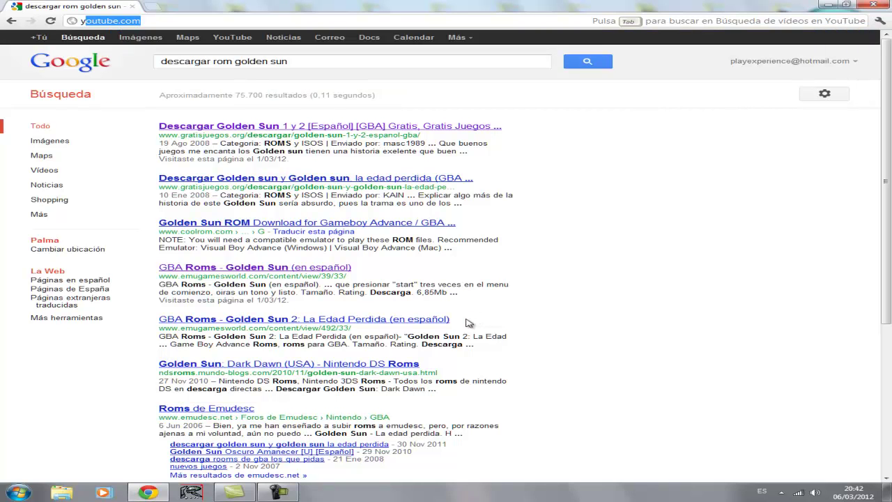
pyautogui.press('Return')
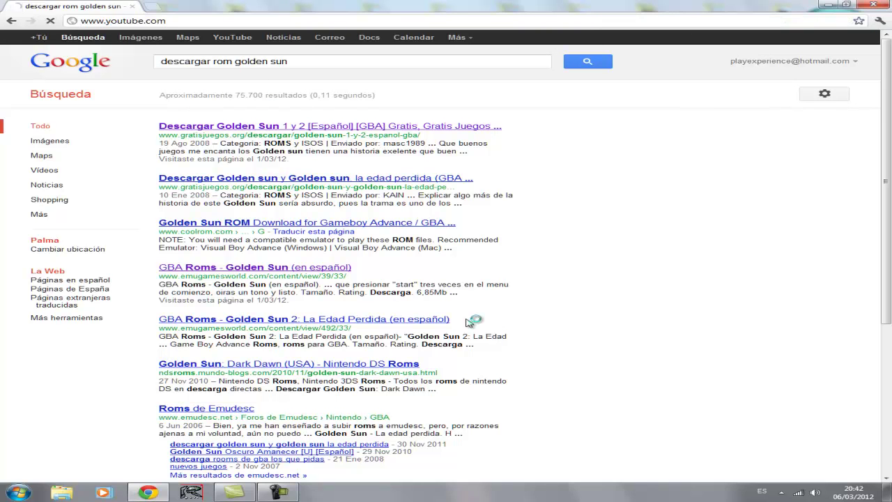